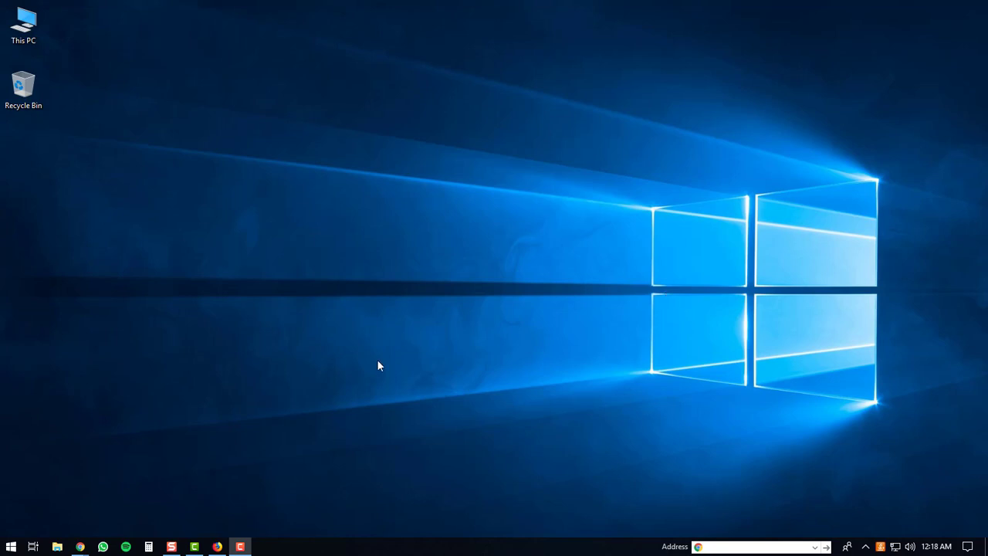
Open a new Firefox window and go to howtos.guide/bluestacks4.
left_click(217, 545)
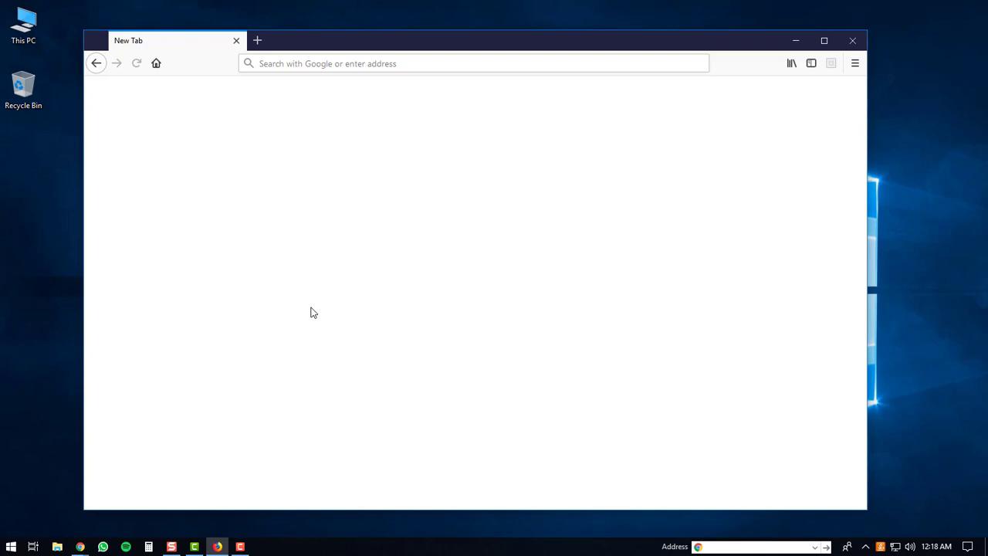
left_click(310, 63)
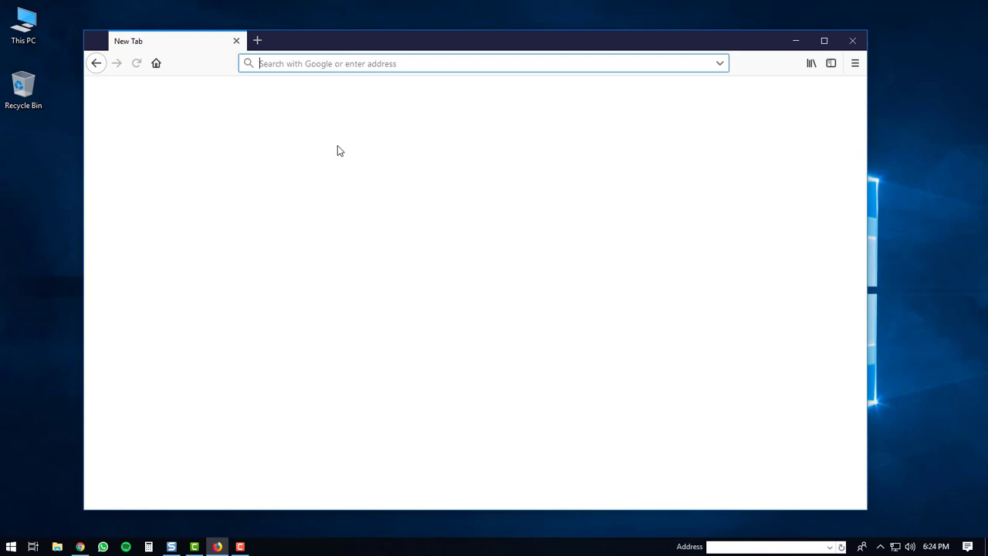
type("ho")
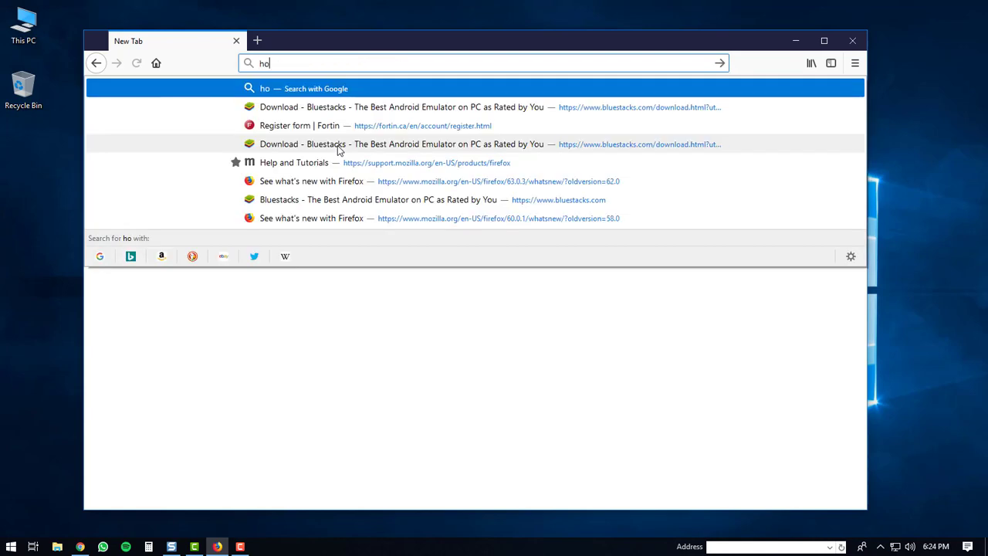
type("wtos")
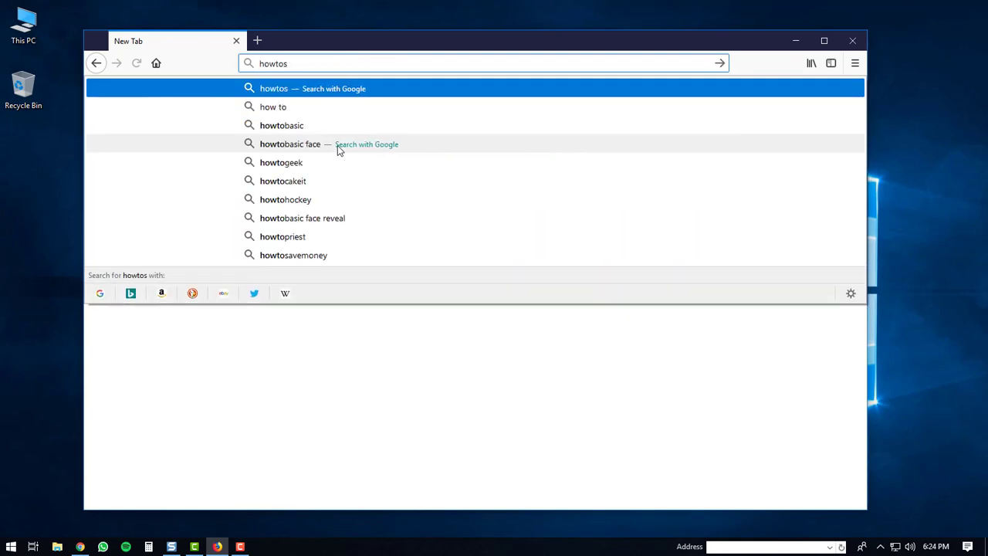
type(".gui")
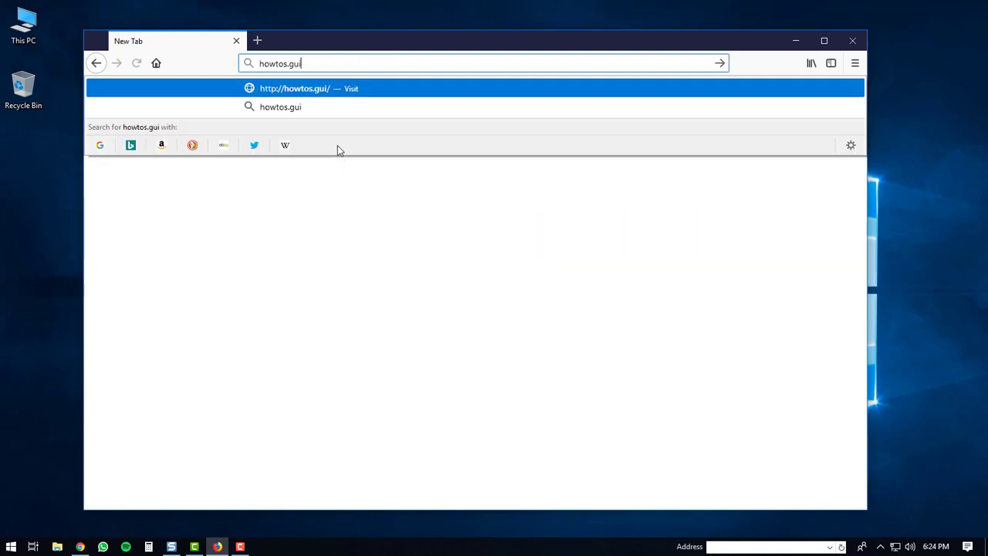
type("de/")
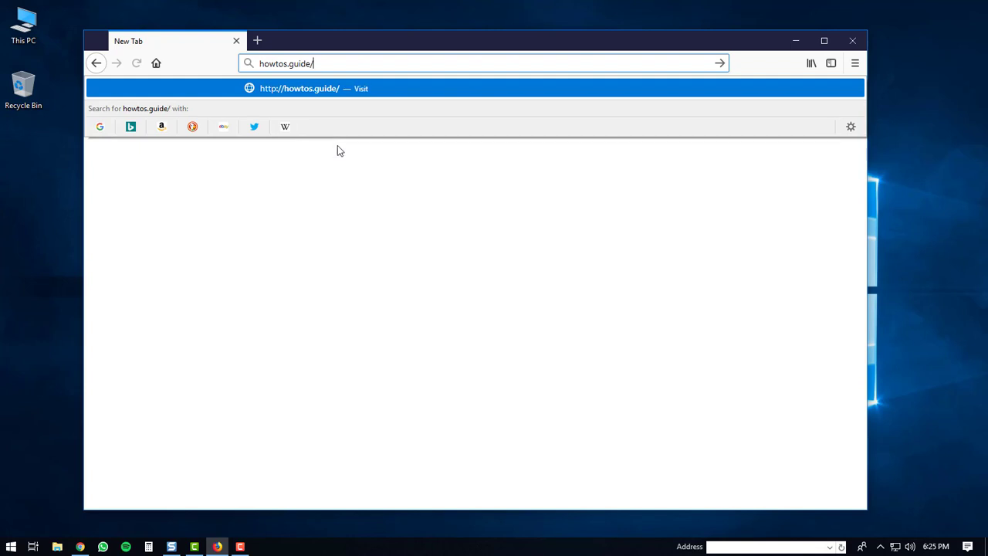
type("blues")
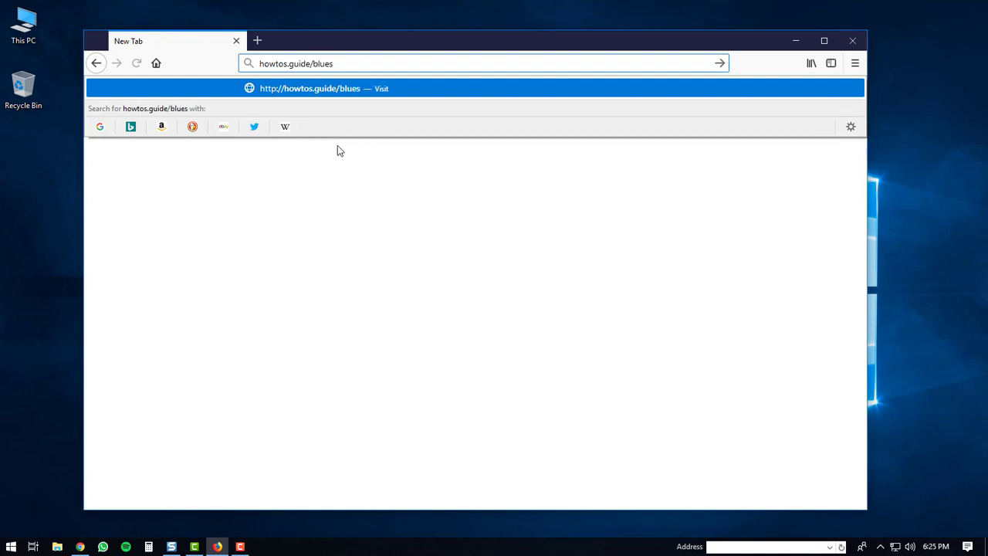
type("tacks4")
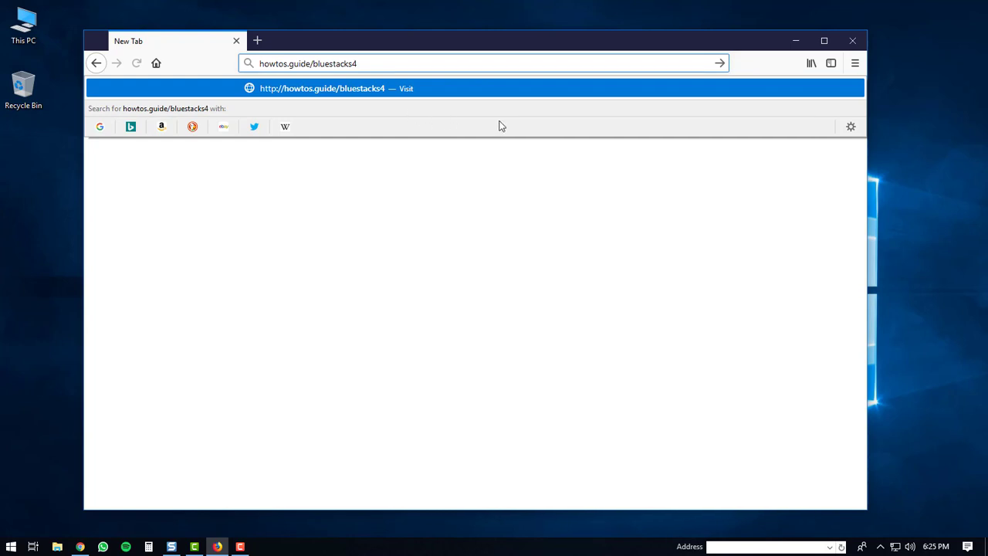
key("Return")
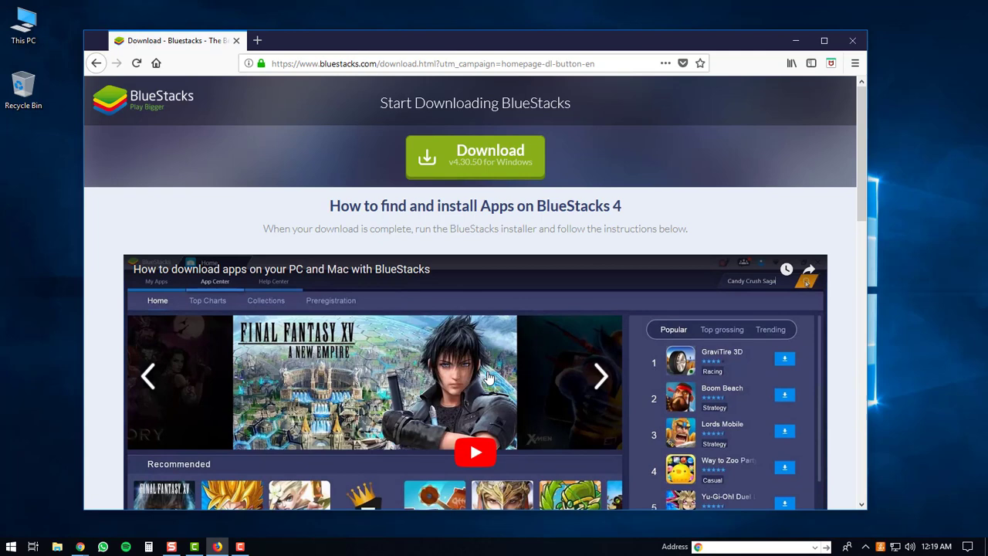
Download the BlueStacks v4.30.50 Windows installer and save the 406 MB .exe file.
left_click(476, 153)
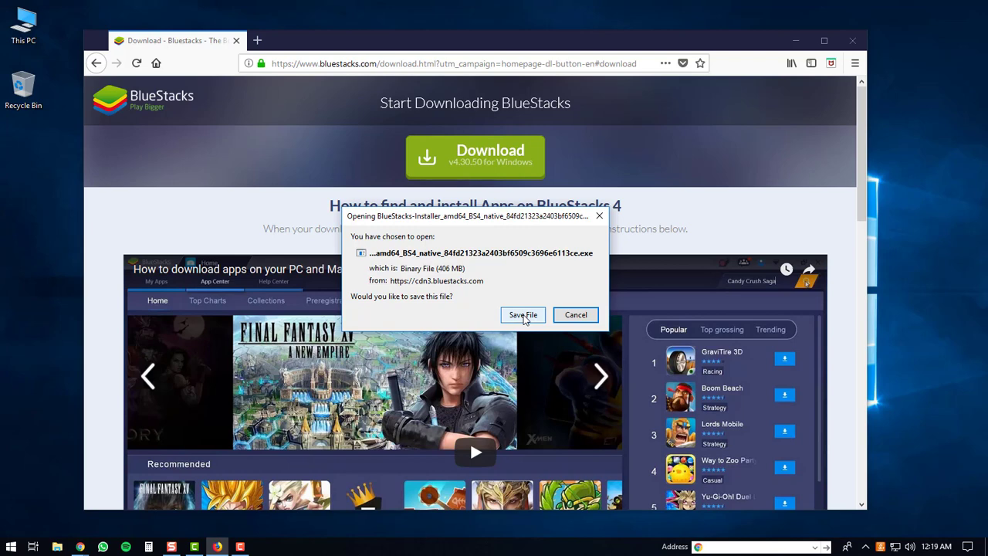
left_click(524, 315)
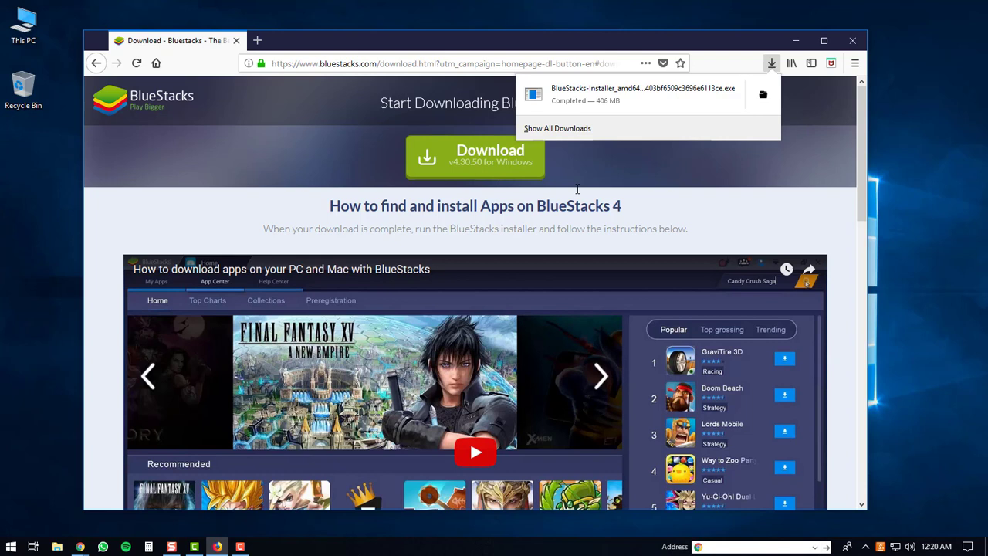
Run the downloaded BlueStacks installer, accepting the security warning.
left_click(614, 95)
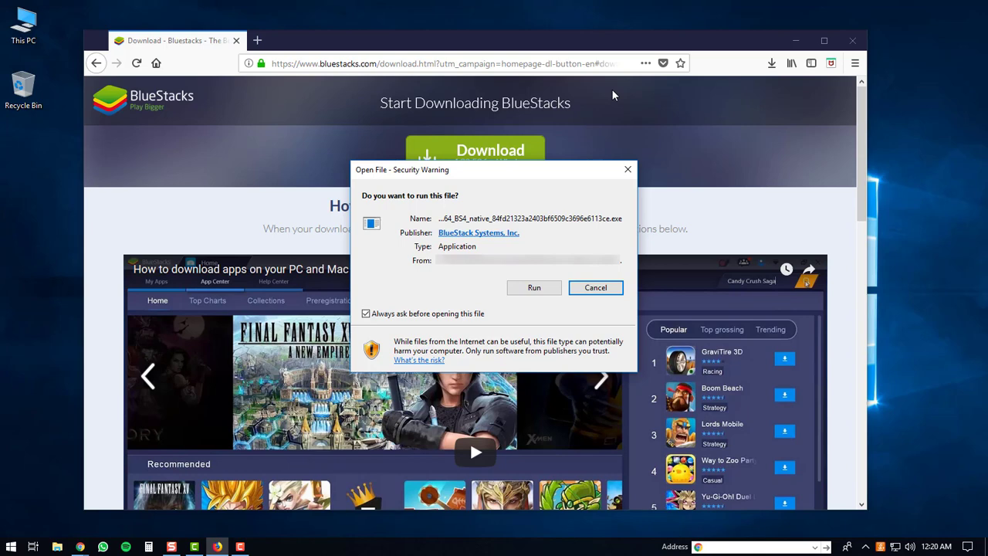
left_click(535, 290)
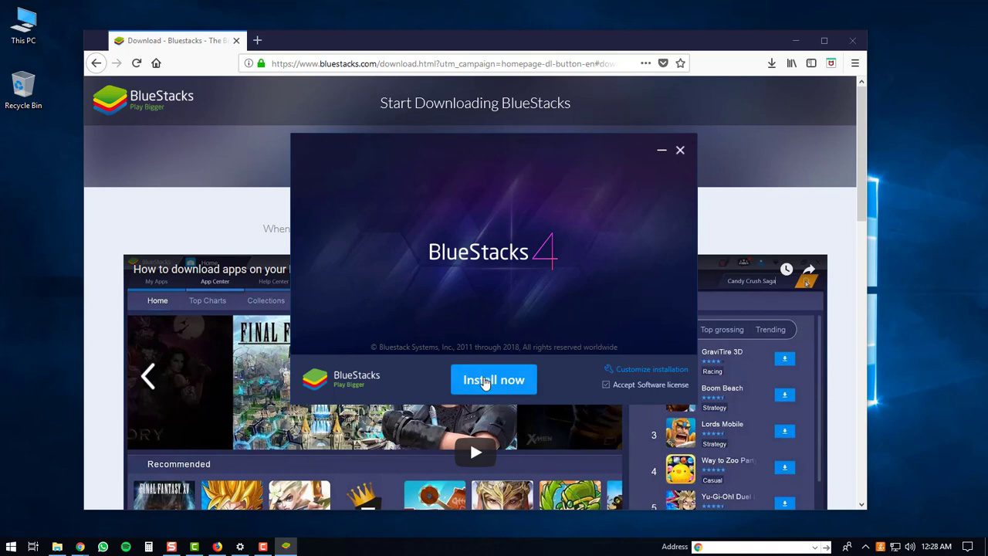
Install BlueStacks 4 and close the installer once installation completes.
left_click(484, 380)
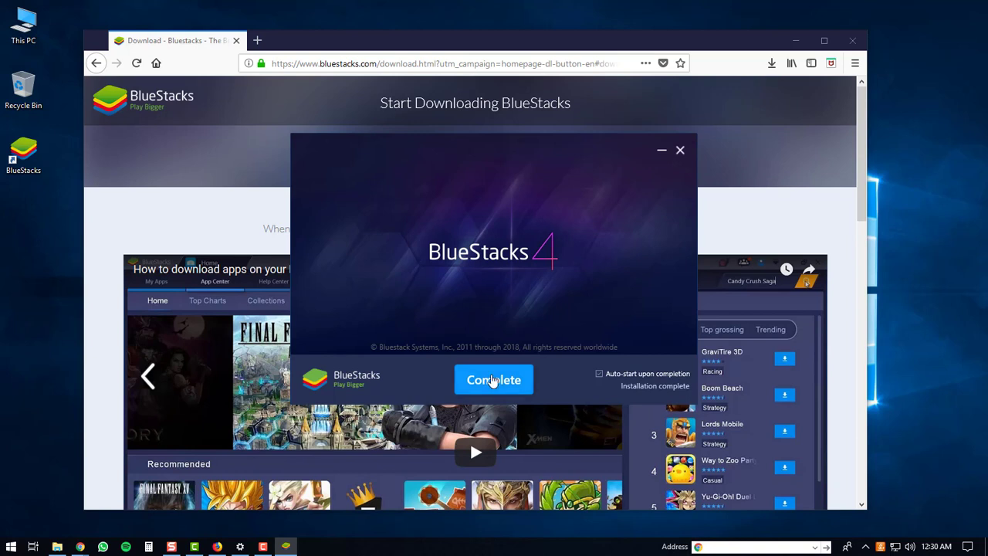
left_click(492, 380)
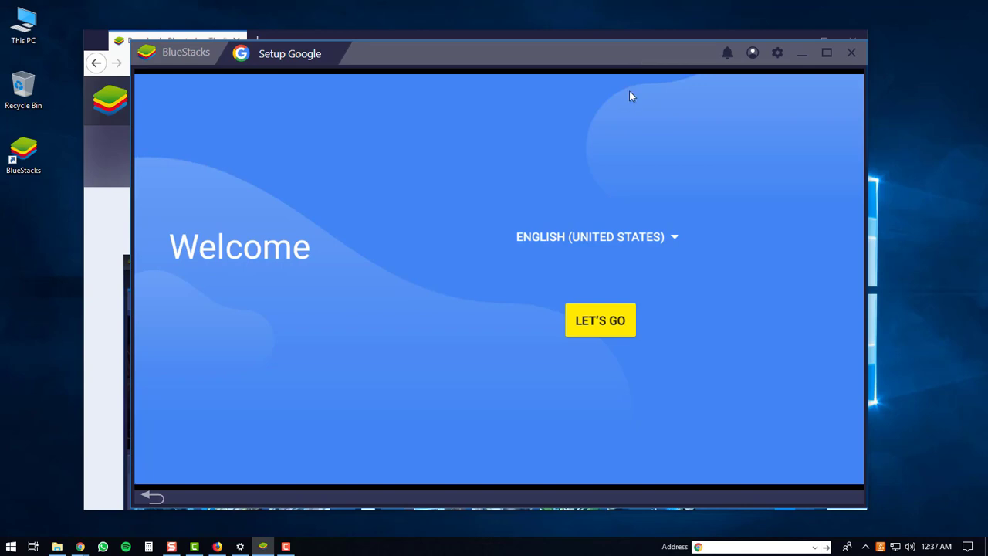
Begin Google account setup and enter the account's Gmail address.
left_click(598, 322)
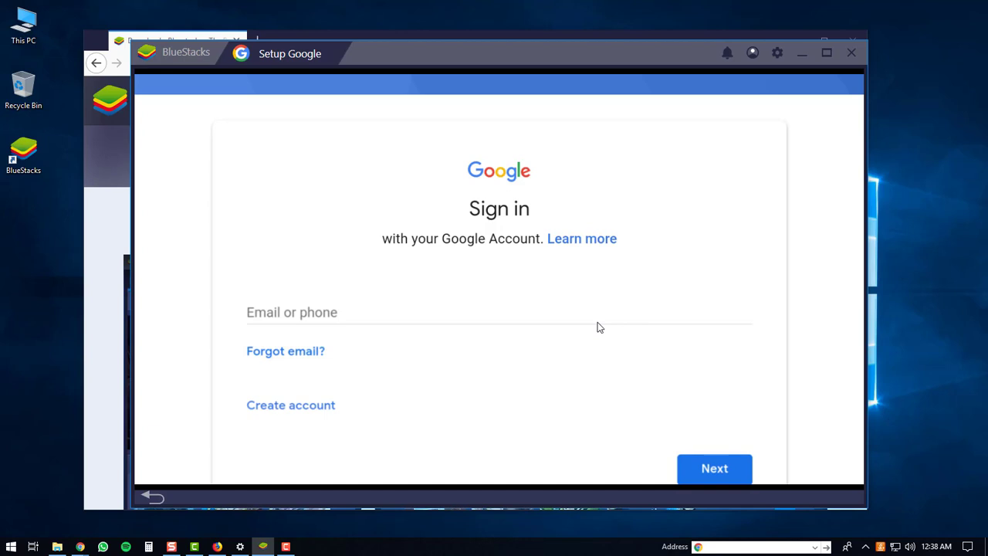
left_click(341, 311)
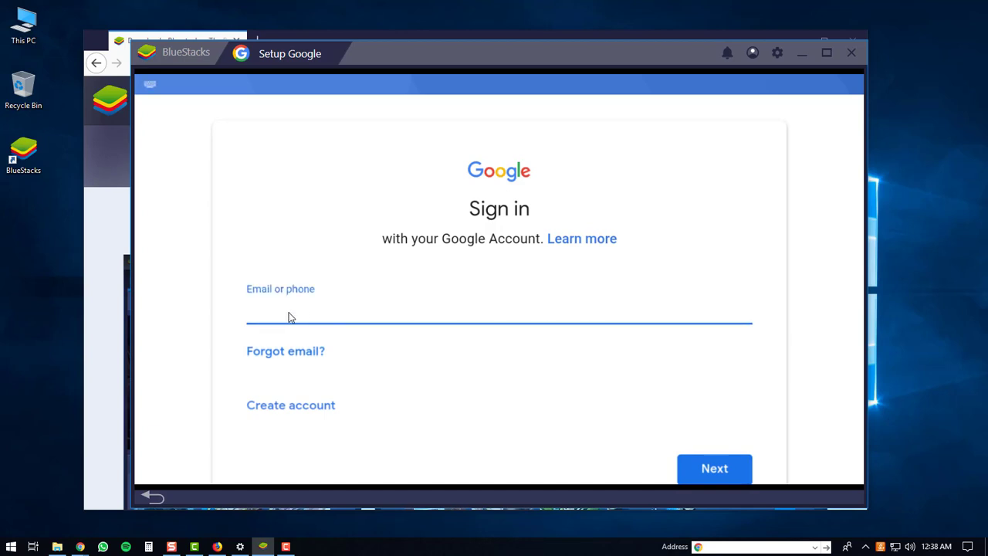
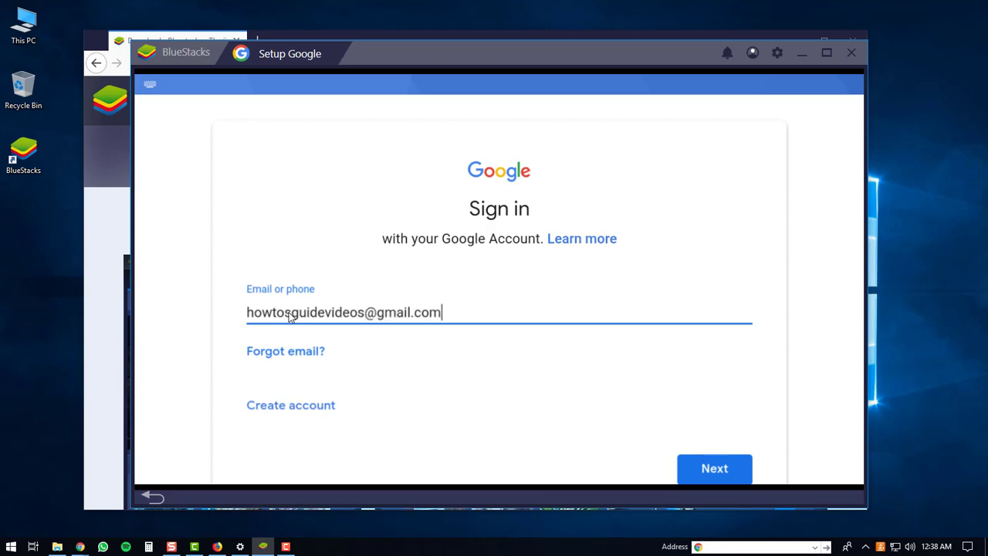
left_click(716, 470)
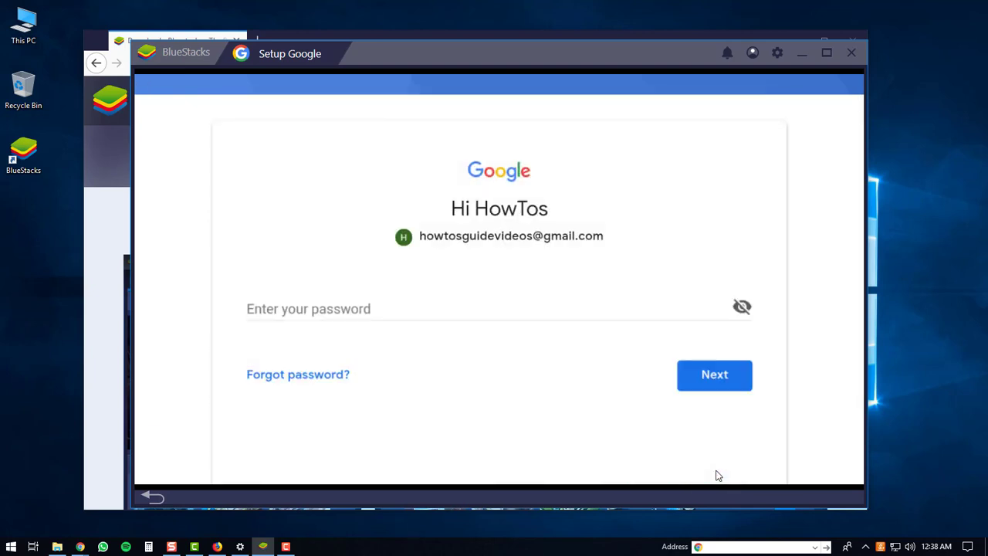
Paste the account password and submit it to continue signing in.
left_click(300, 311)
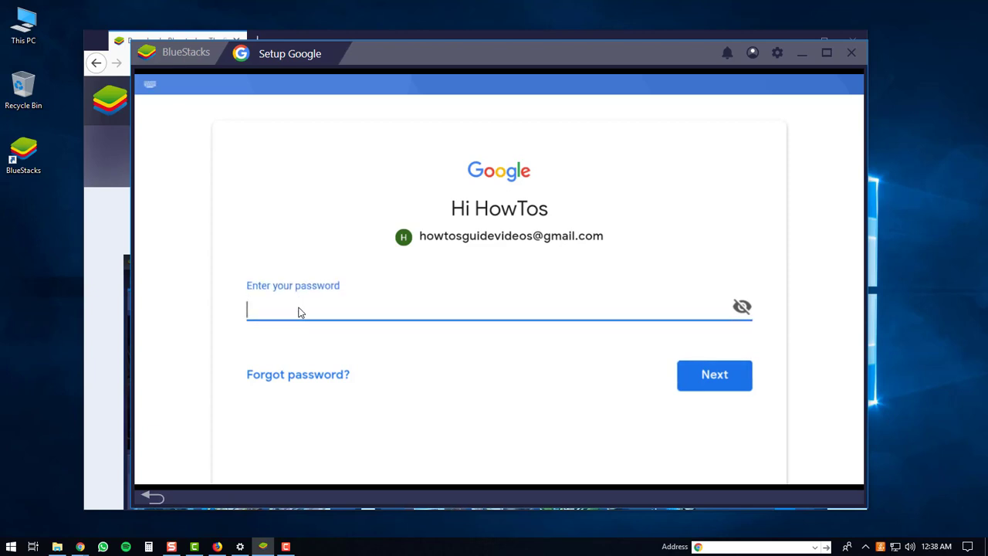
key("ctrl+v")
left_click(724, 381)
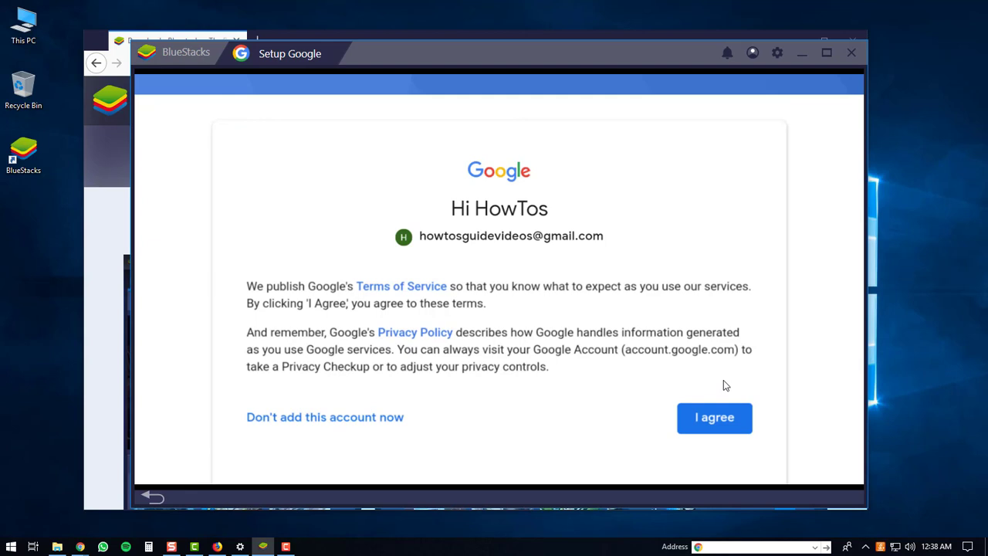
Accept Google's terms, then view and dismiss the More apps panel on Home.
left_click(714, 423)
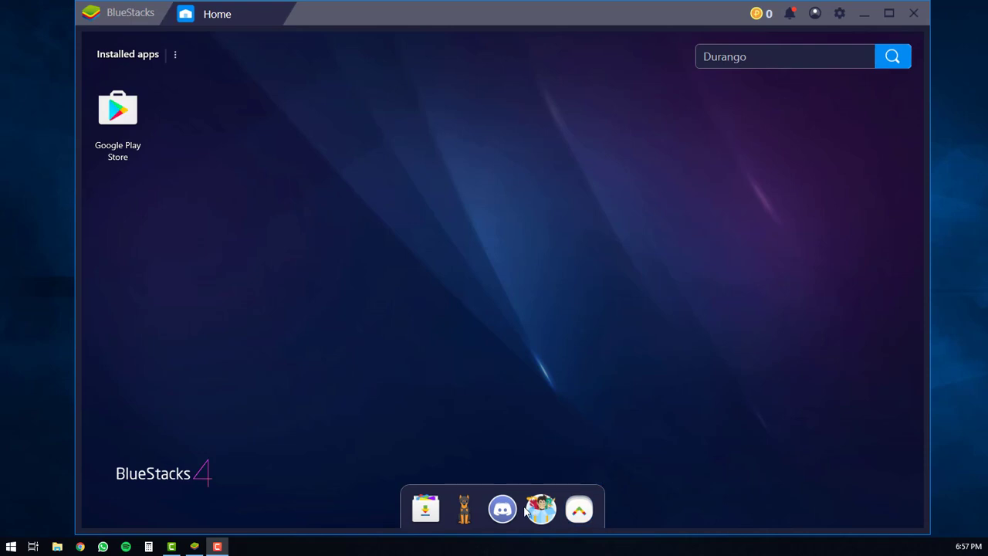
left_click(583, 509)
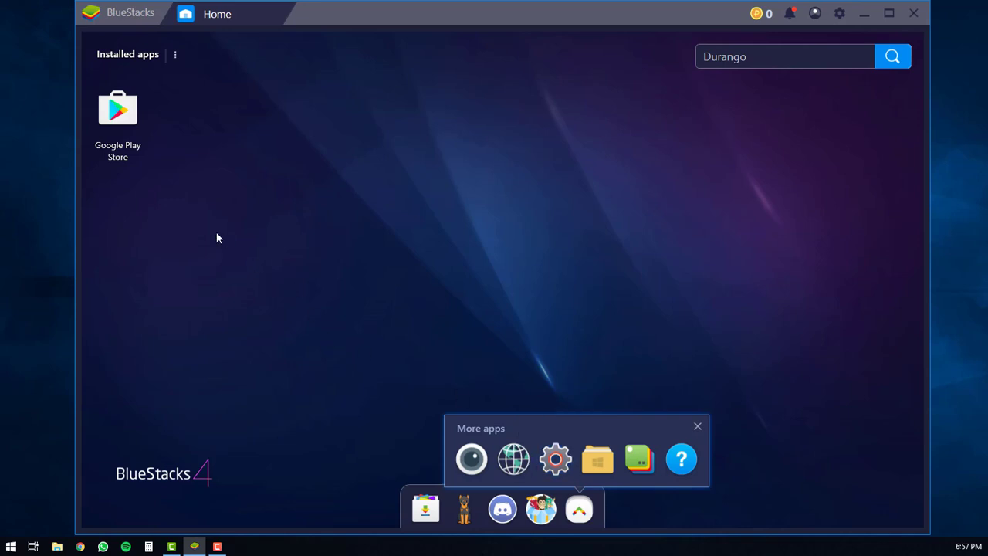
left_click(196, 216)
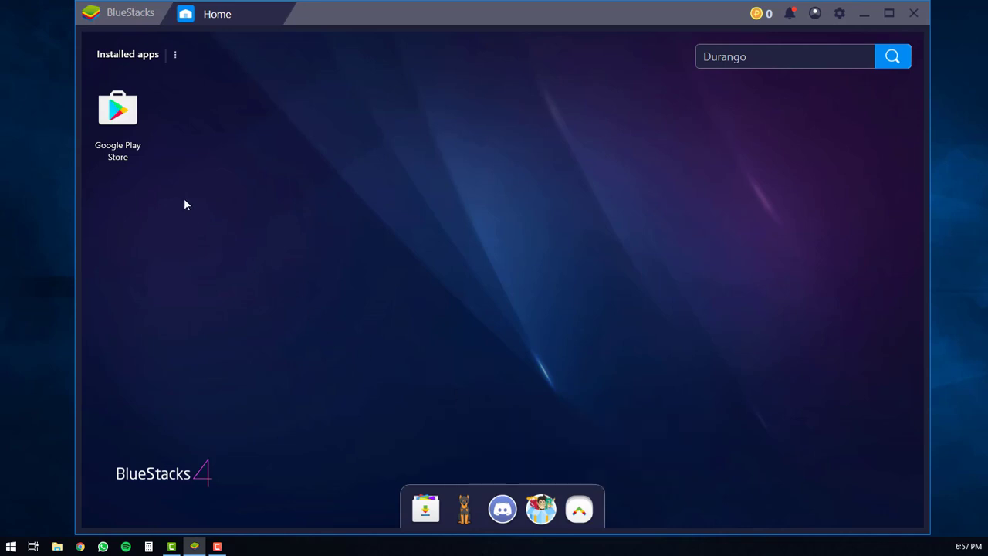
Search Google Play Store for 'traffic run'.
left_click(118, 116)
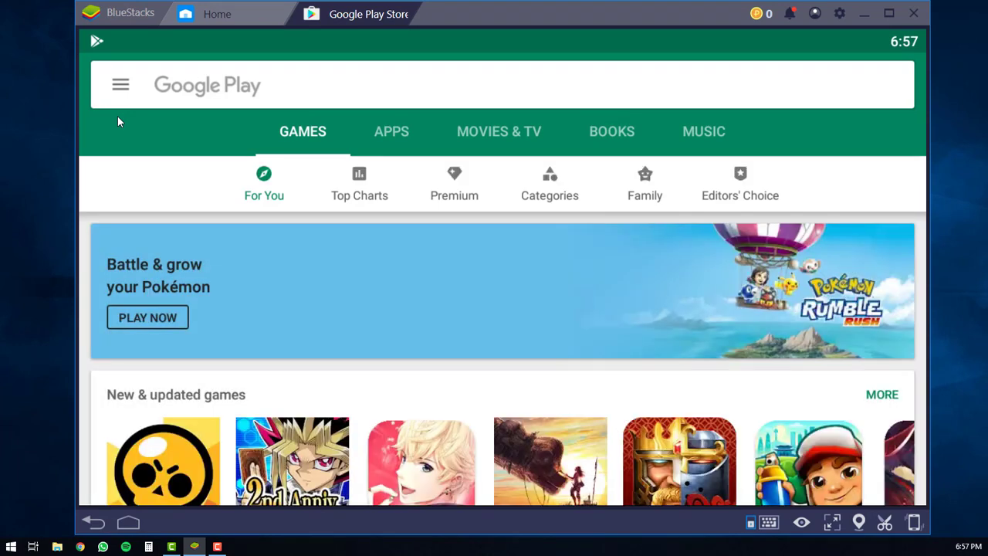
left_click(184, 89)
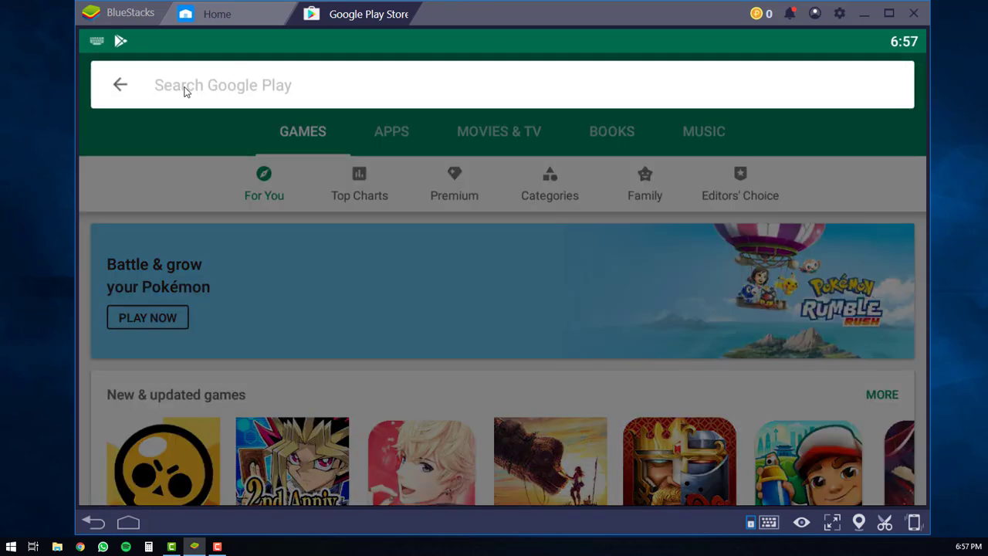
type("tra")
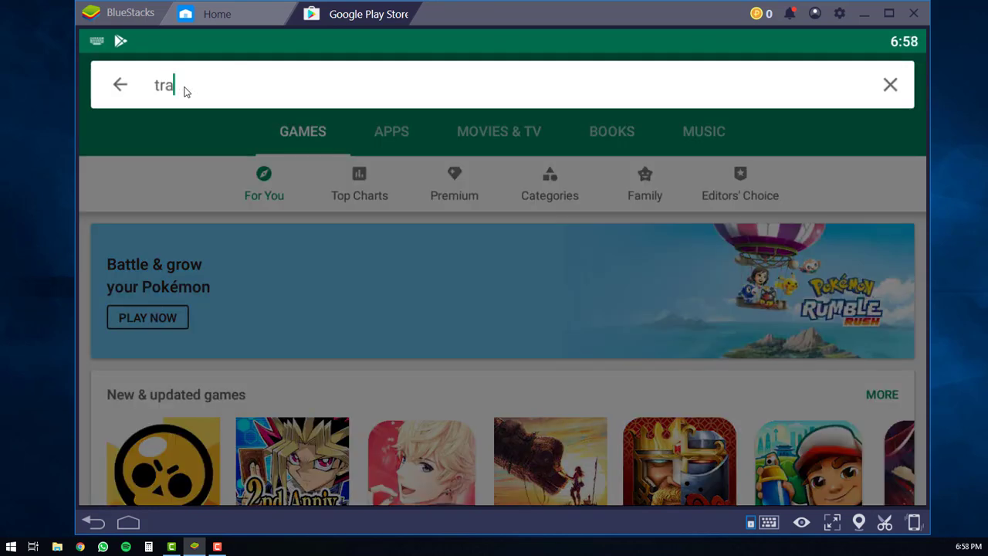
type("ffic run")
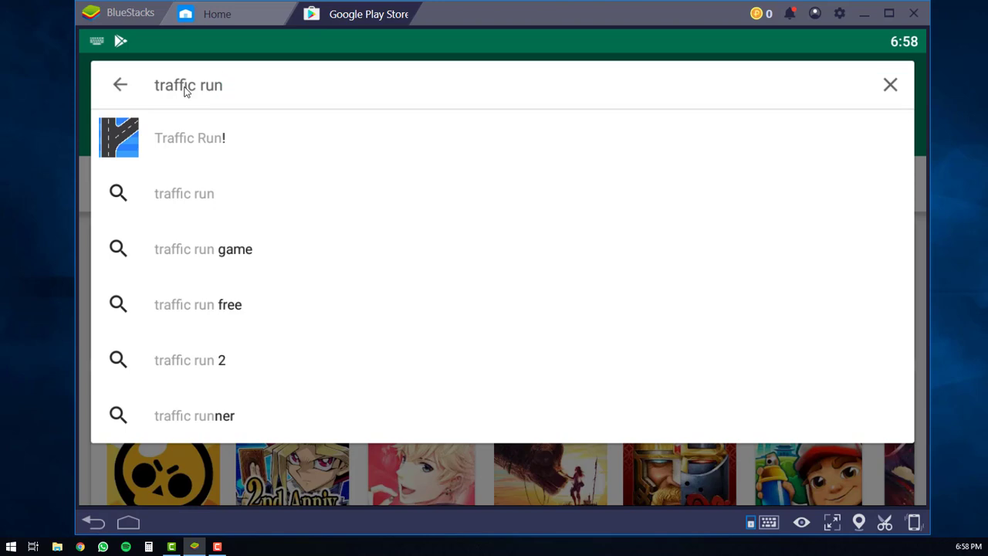
Install Traffic Run! from its Play Store page and confirm success in notifications.
left_click(216, 142)
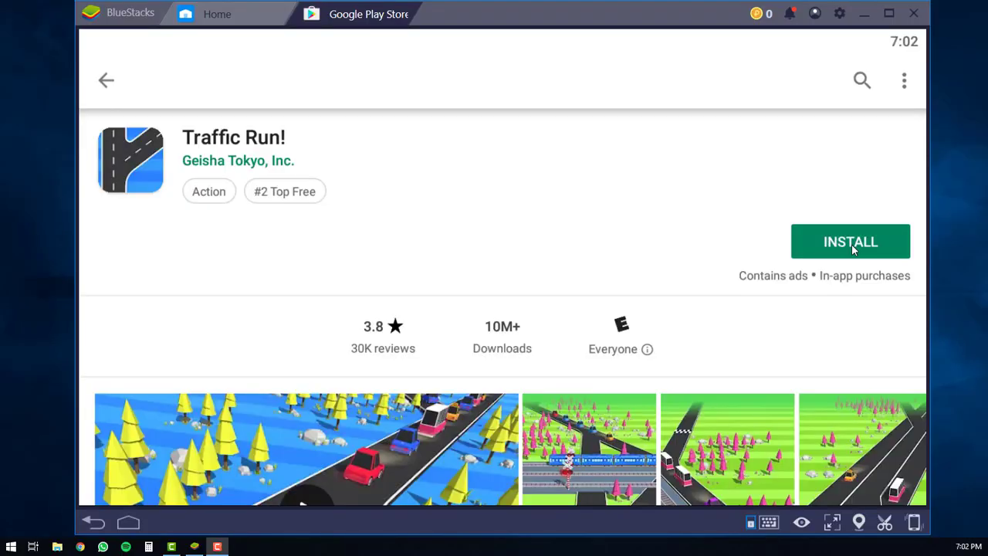
left_click(852, 247)
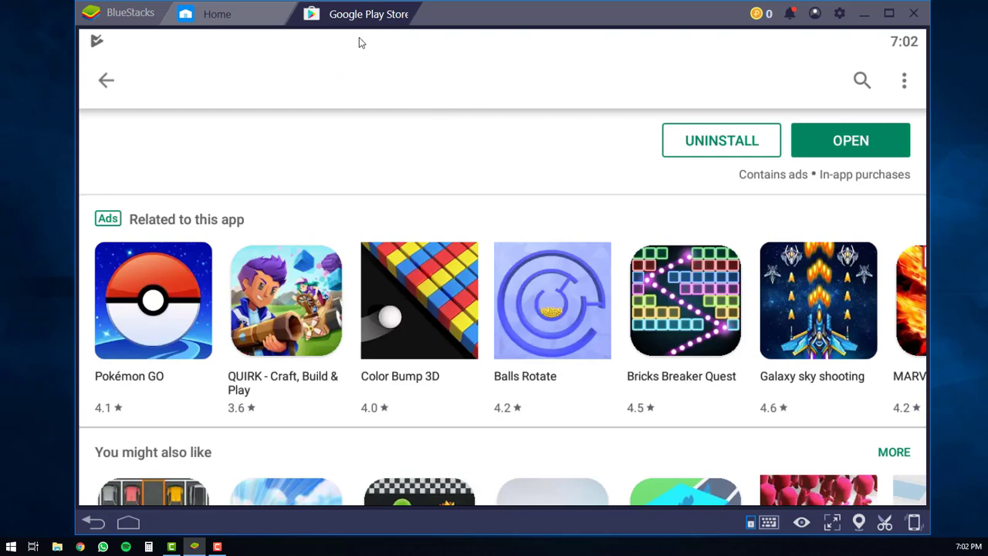
left_click_drag(359, 39, 360, 358)
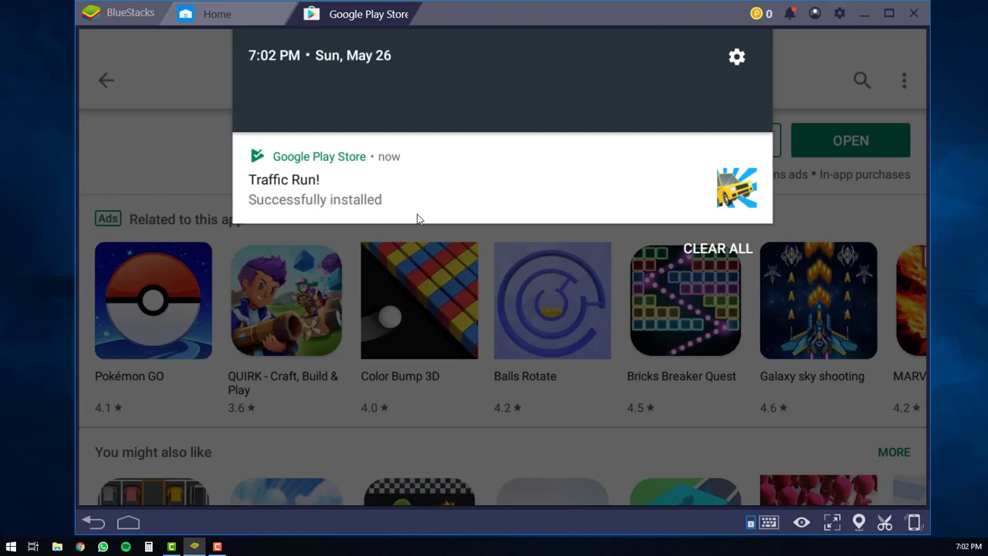
Launch Traffic Run! from its notification and allow location access.
left_click(845, 201)
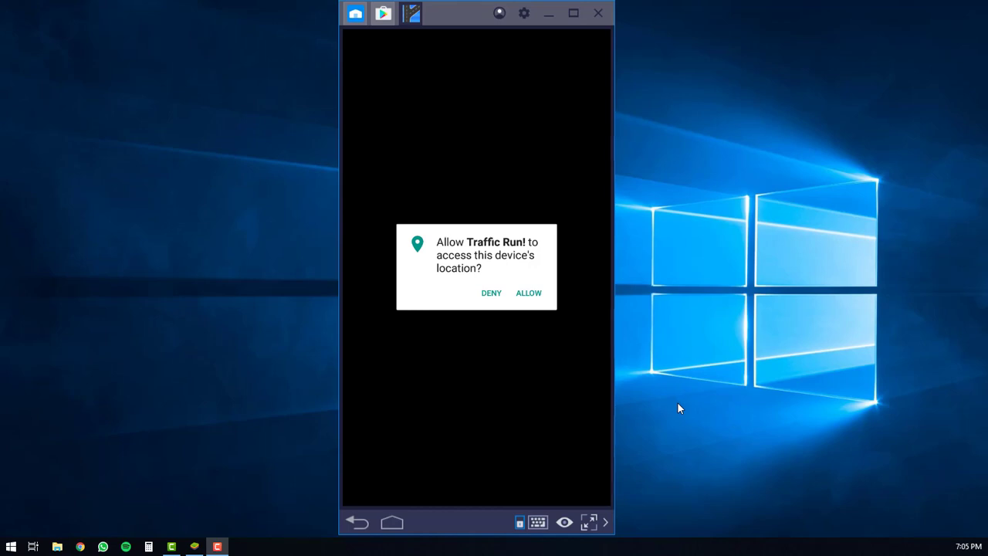
left_click(529, 294)
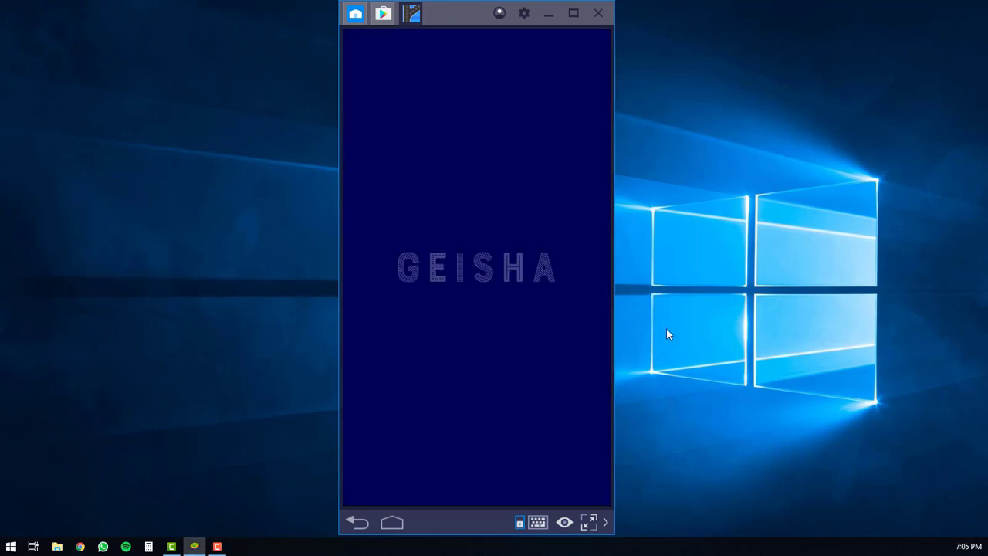